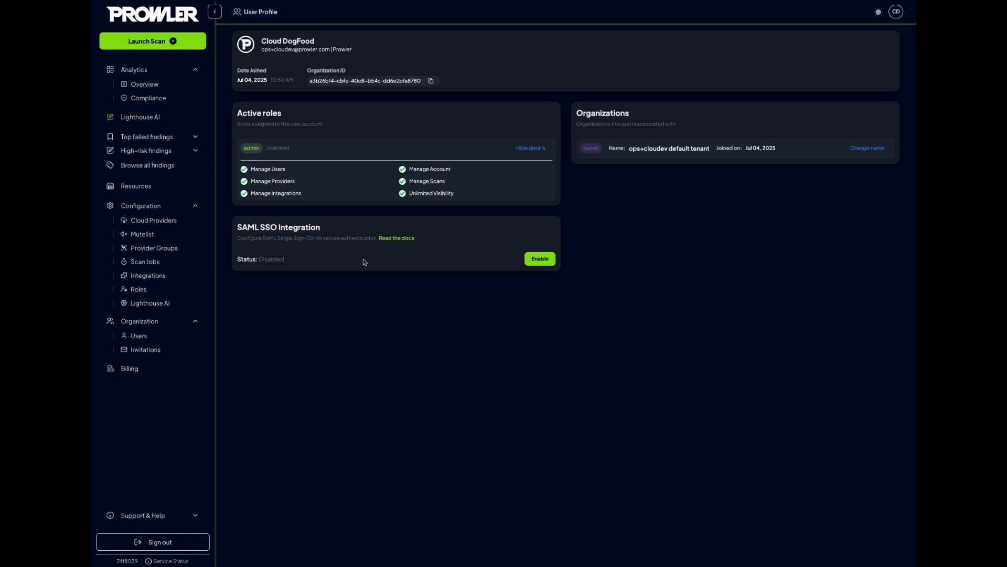
# Start enabling SAML SSO with prowler.com as the email domain, and highlight the generated ACS URL and Audience values
pyautogui.click(540, 259)
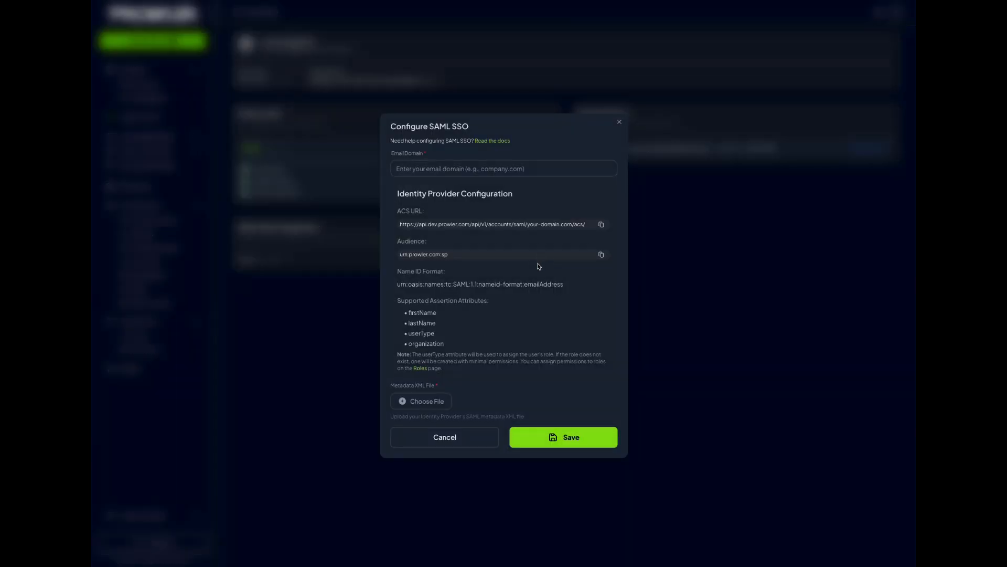
pyautogui.click(447, 169)
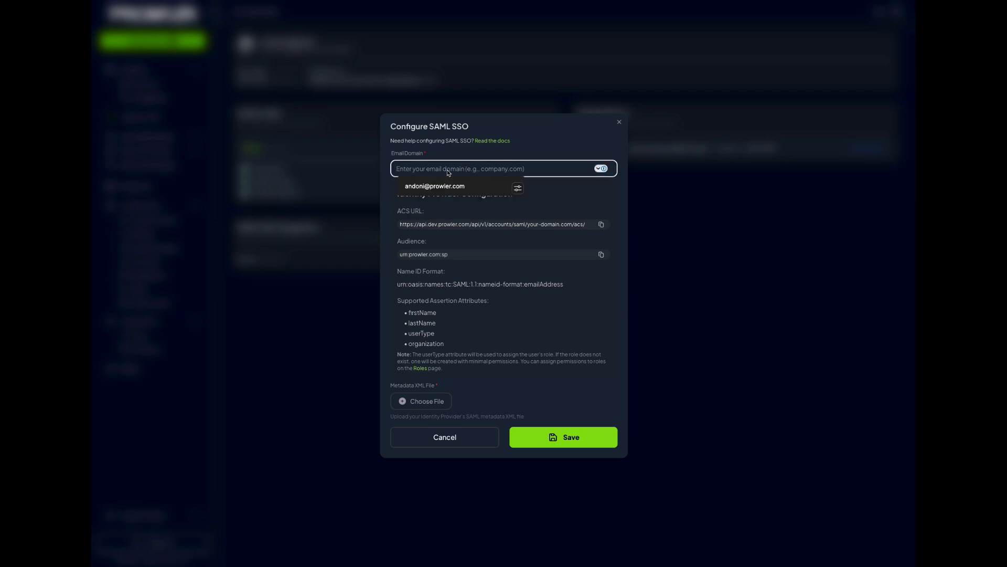
pyautogui.write('pro')
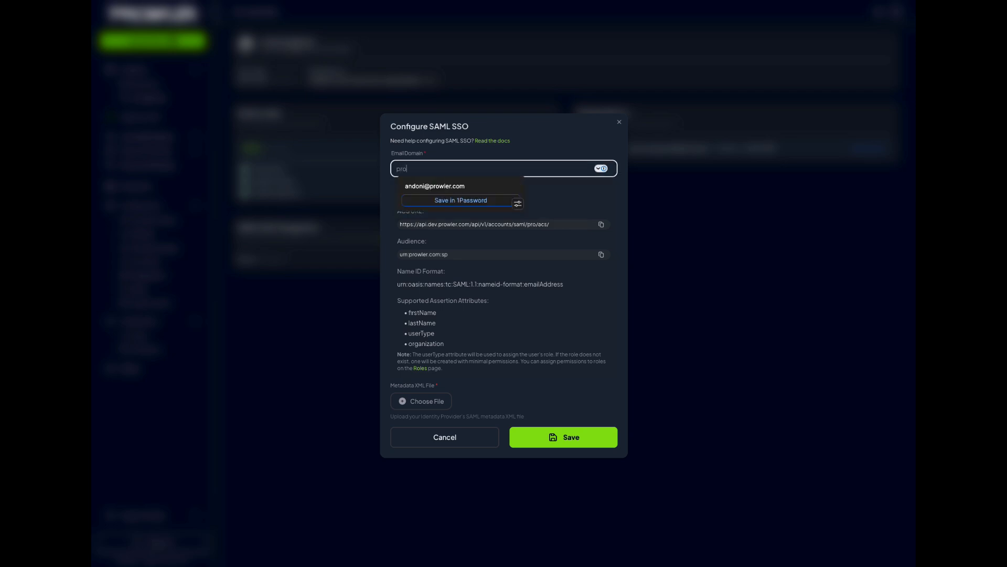
pyautogui.write('wler.com')
pyautogui.click(509, 154)
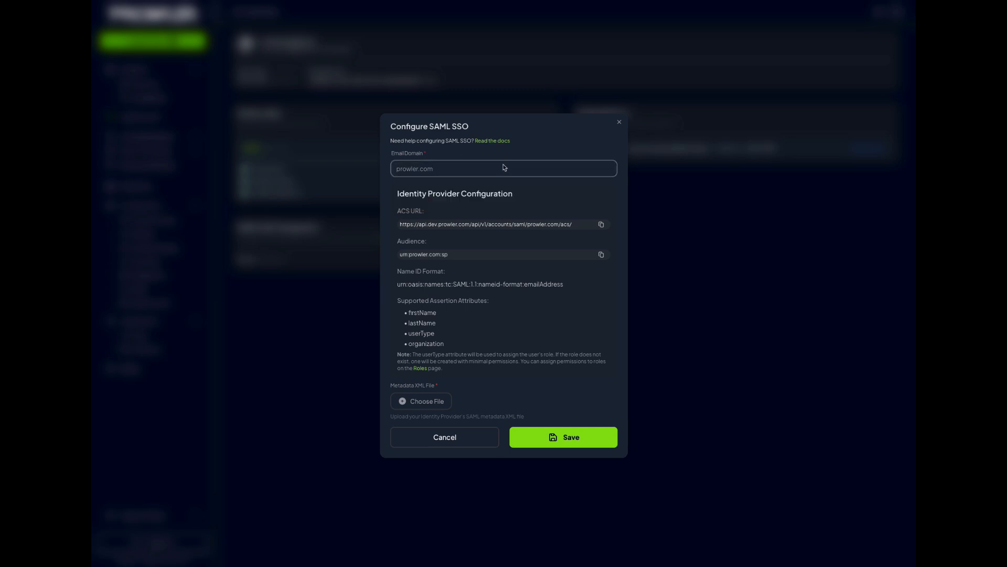
pyautogui.moveTo(400, 226); pyautogui.dragTo(565, 234)
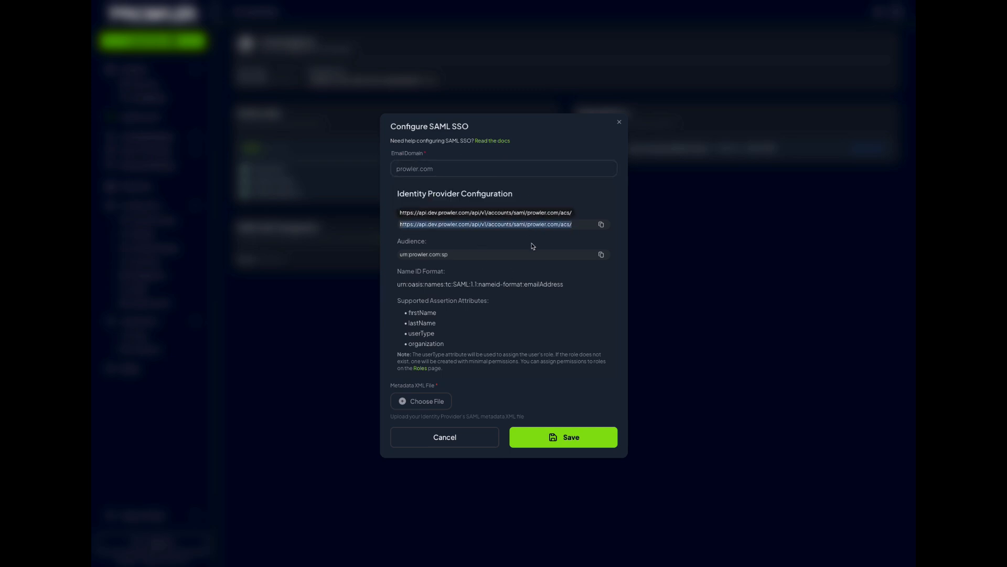
pyautogui.moveTo(401, 256); pyautogui.dragTo(461, 259)
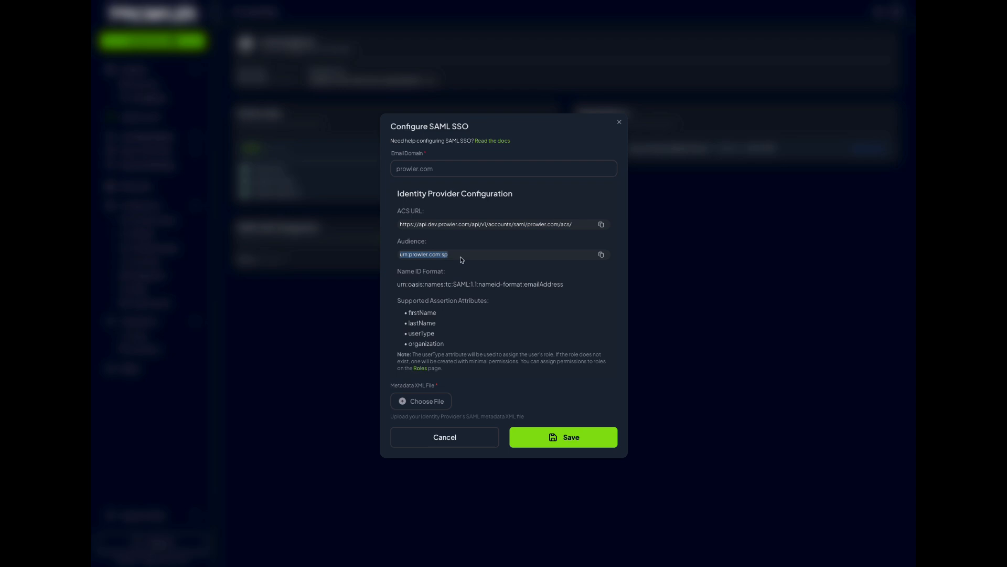
# Switch to Microsoft Azure and create a non-gallery enterprise application named ProwlerSAML
pyautogui.press('super+shift+5')
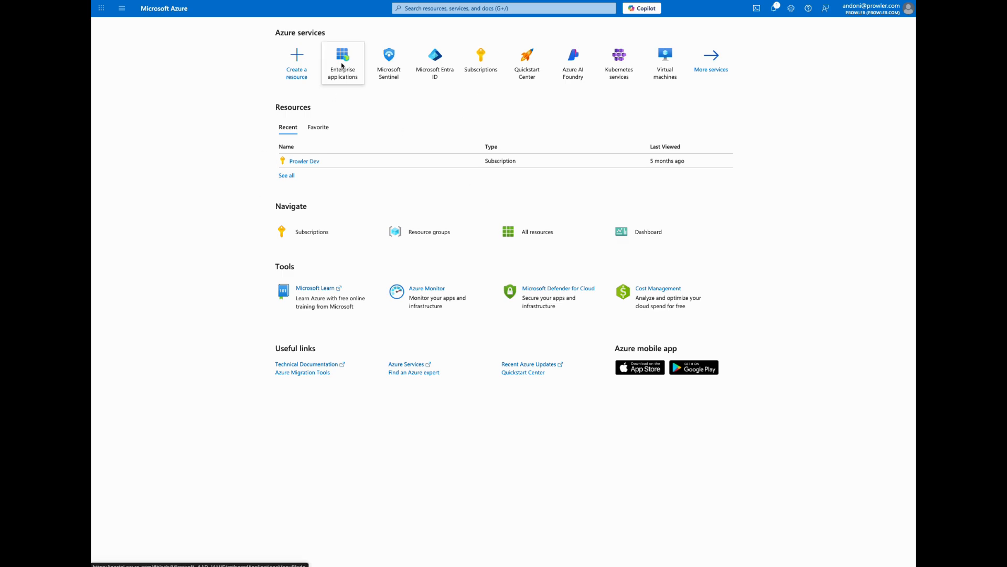
pyautogui.moveTo(342, 65)
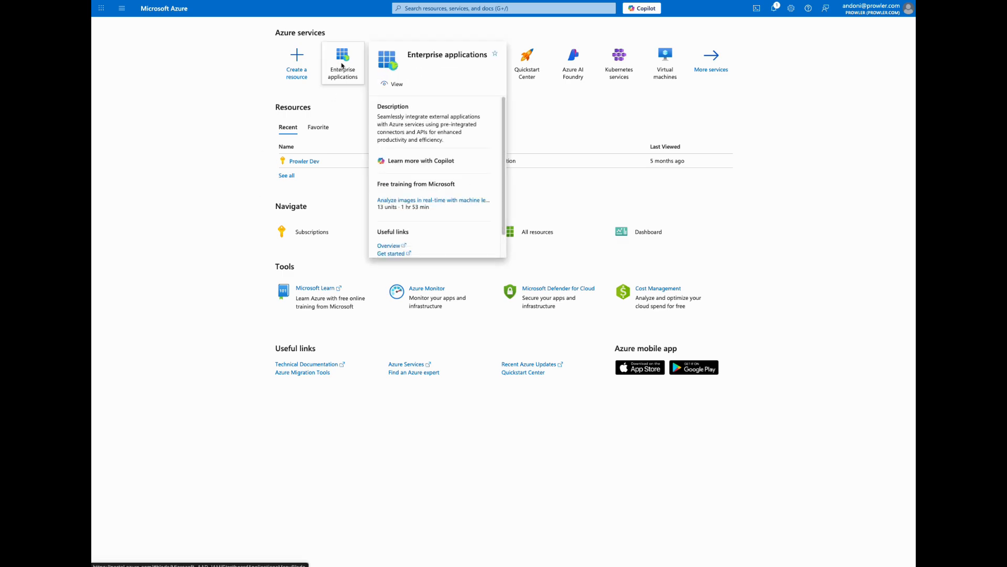
pyautogui.click(341, 65)
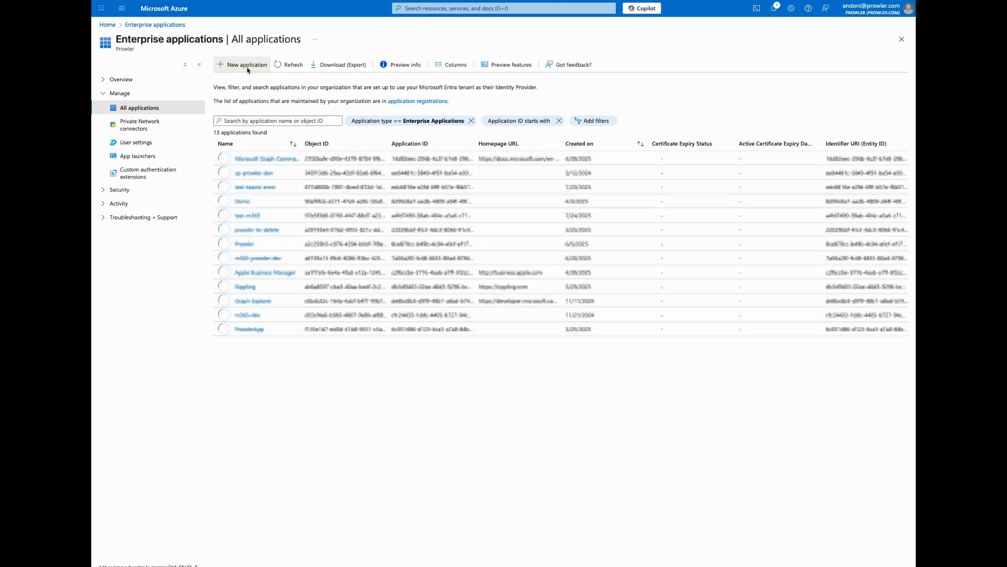
pyautogui.click(247, 65)
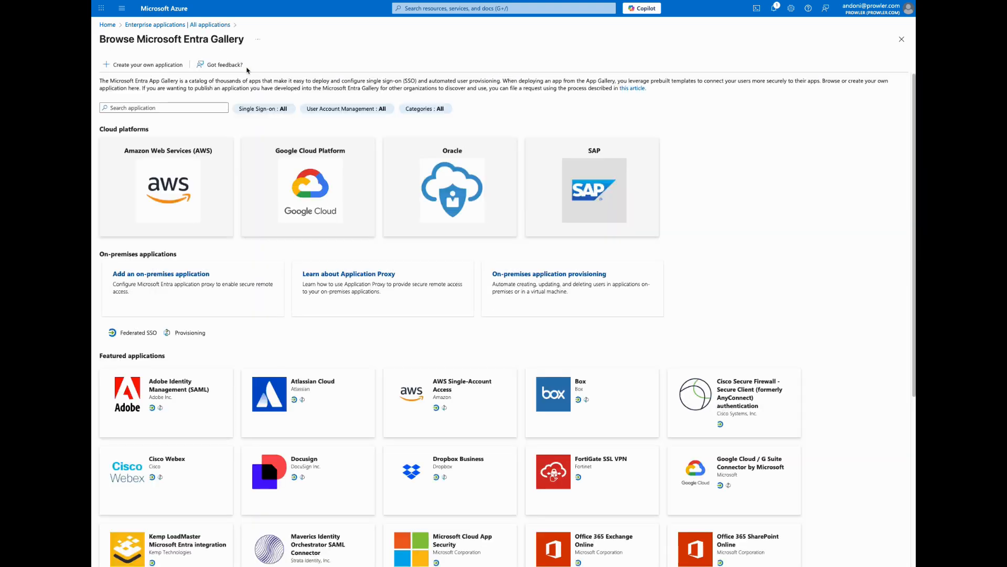
pyautogui.click(134, 66)
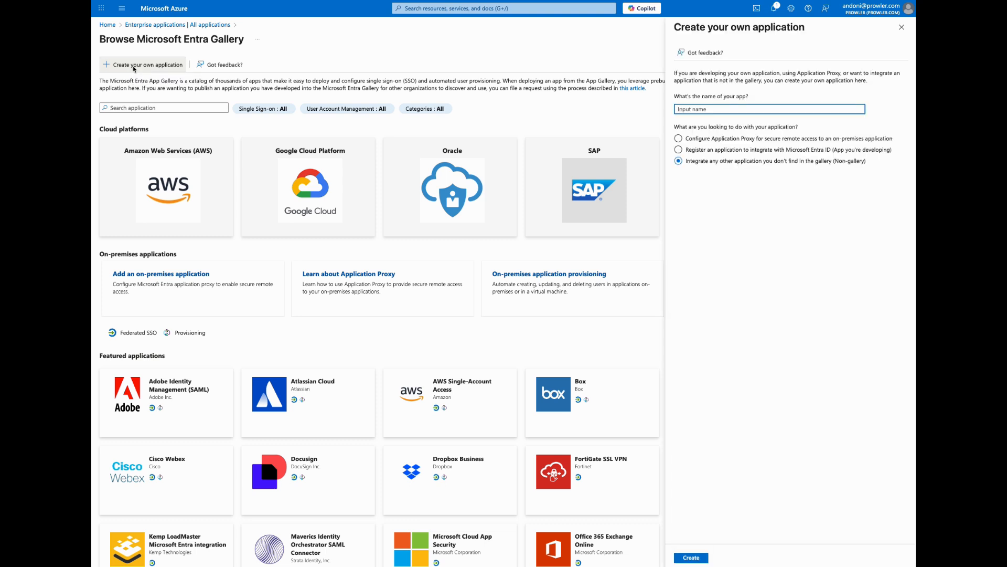
pyautogui.write('ProwlerSAML')
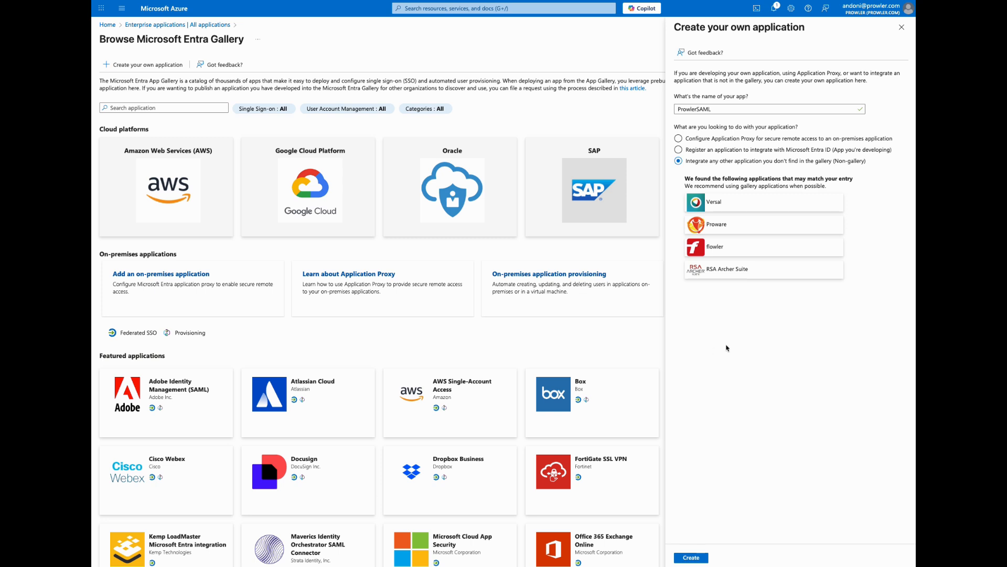
pyautogui.click(690, 557)
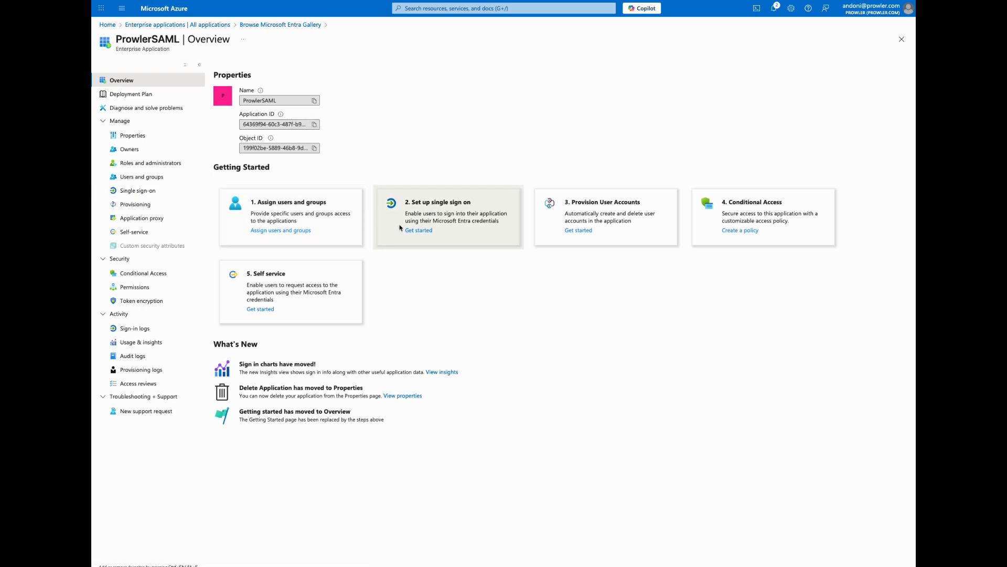
# Choose SAML as the single sign-on method and set the Identifier (Entity ID) to Prowler's Audience value, urn:prowler.com:sp
pyautogui.click(415, 231)
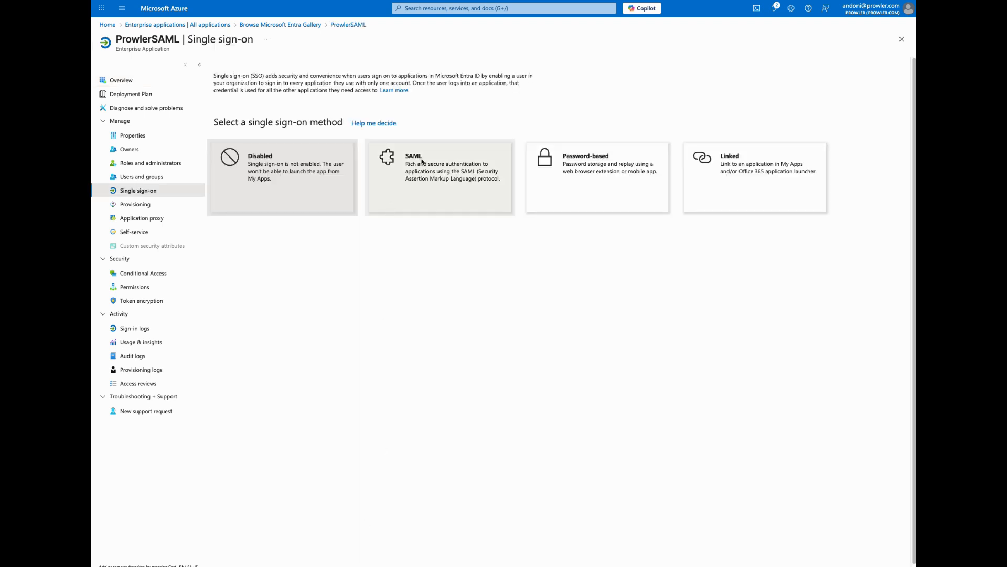
pyautogui.click(424, 187)
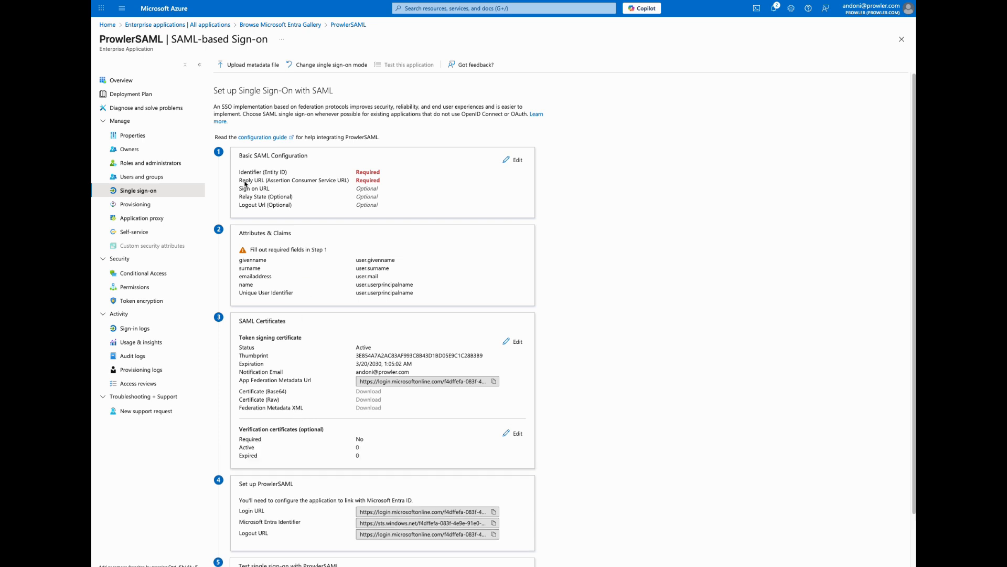
pyautogui.click(511, 164)
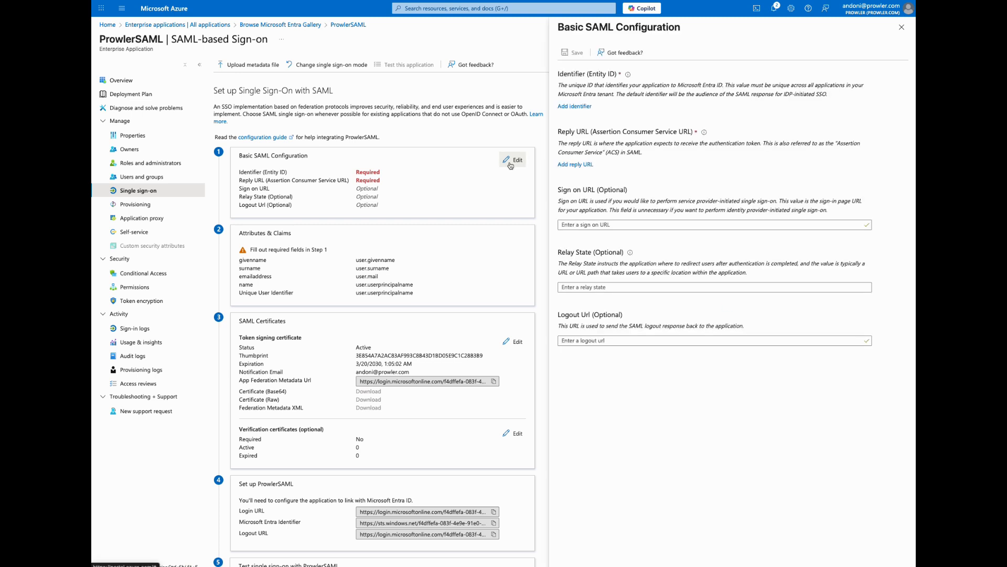
pyautogui.click(575, 107)
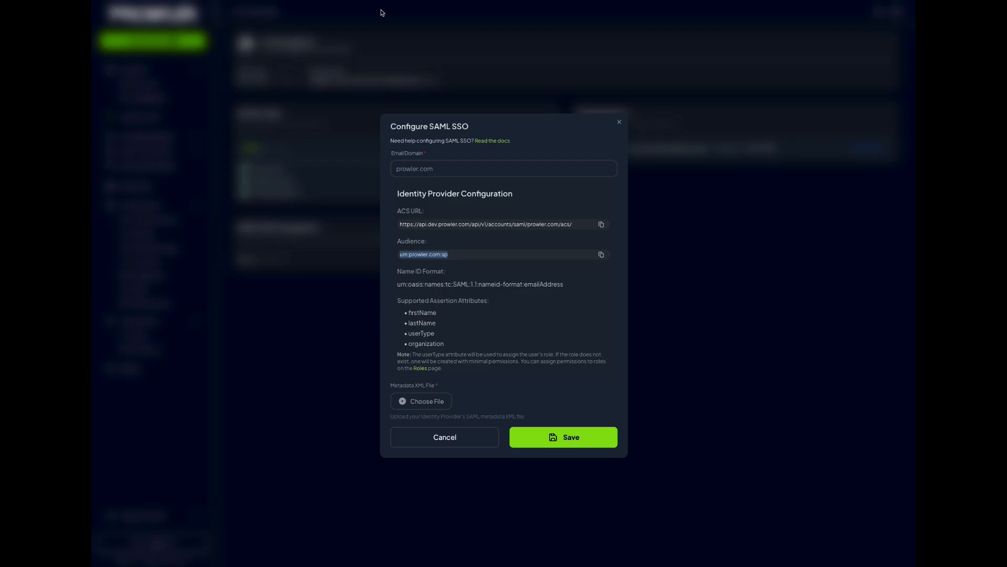
pyautogui.click(449, 235)
pyautogui.moveTo(455, 254); pyautogui.dragTo(399, 258)
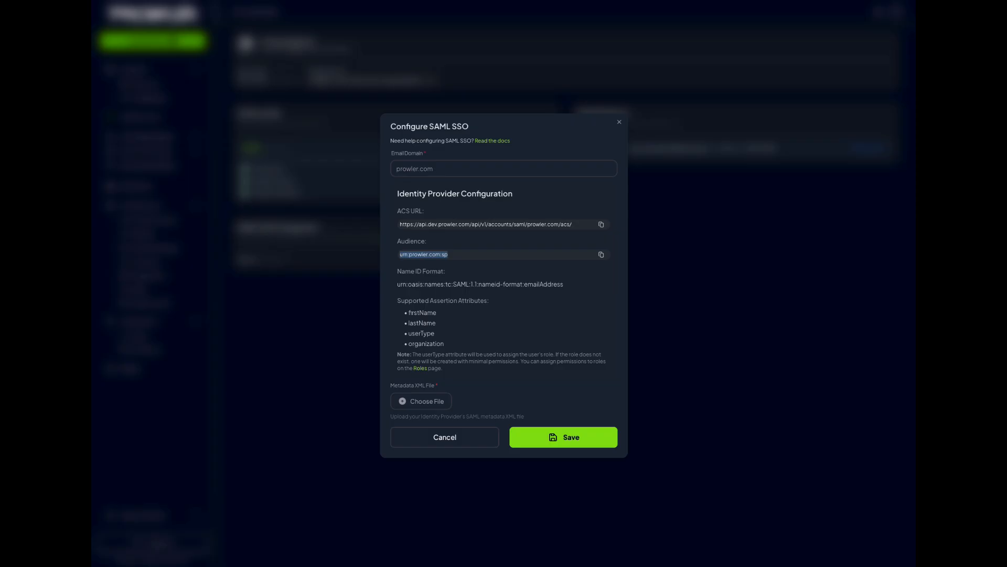
pyautogui.click(602, 255)
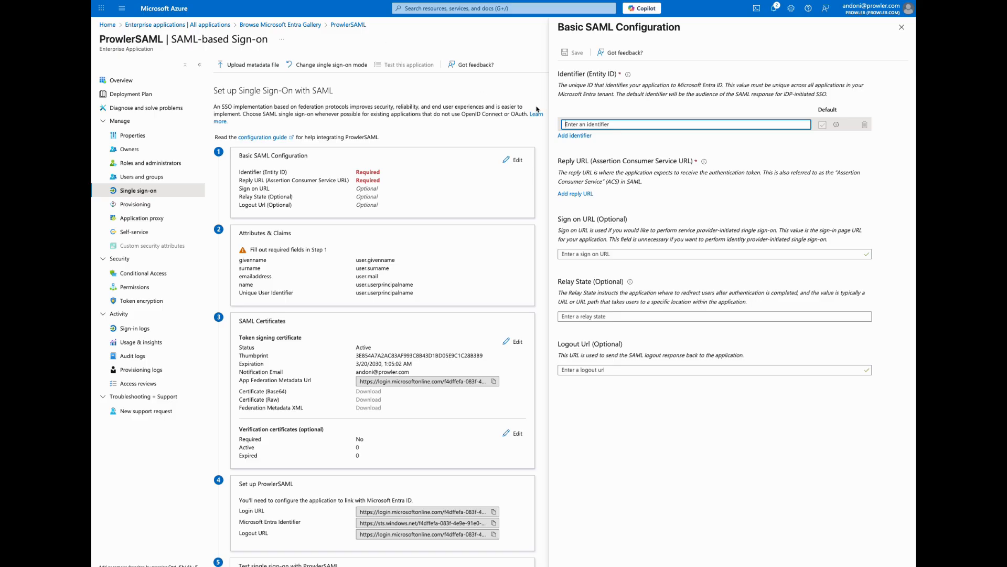
pyautogui.click(573, 125)
pyautogui.hotkey('ctrl', 'v')
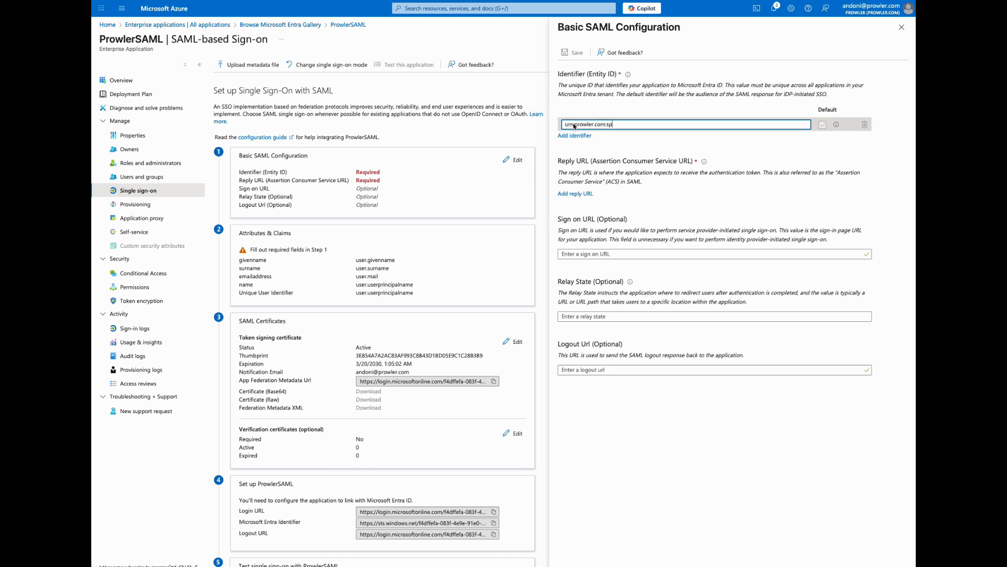
pyautogui.click(570, 194)
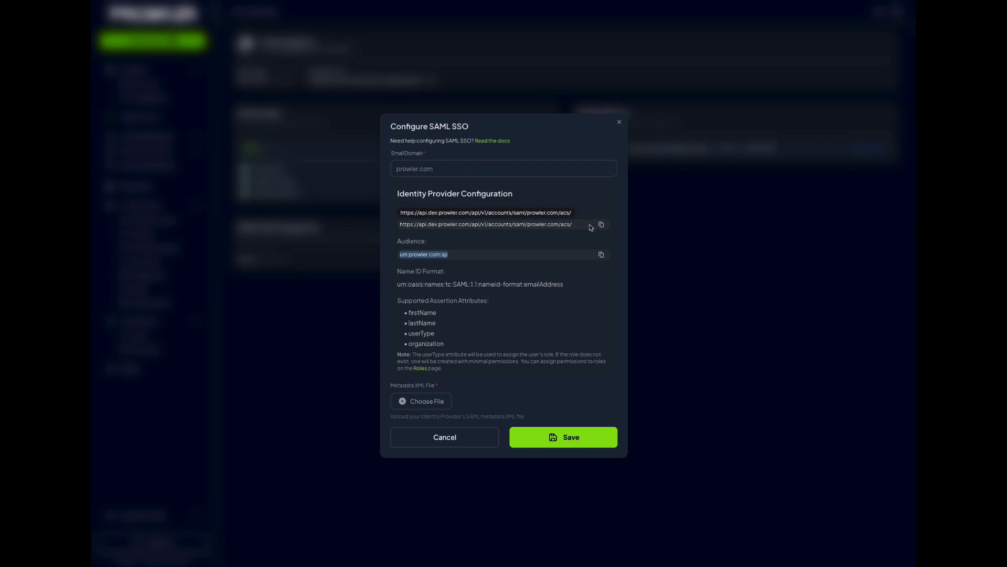
pyautogui.click(602, 224)
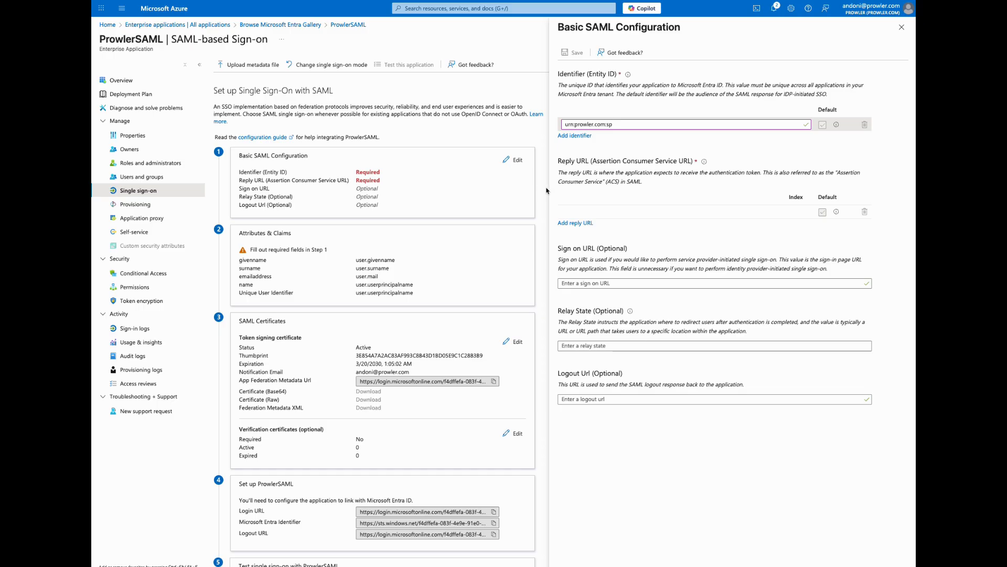
pyautogui.click(572, 211)
pyautogui.press('super+v')
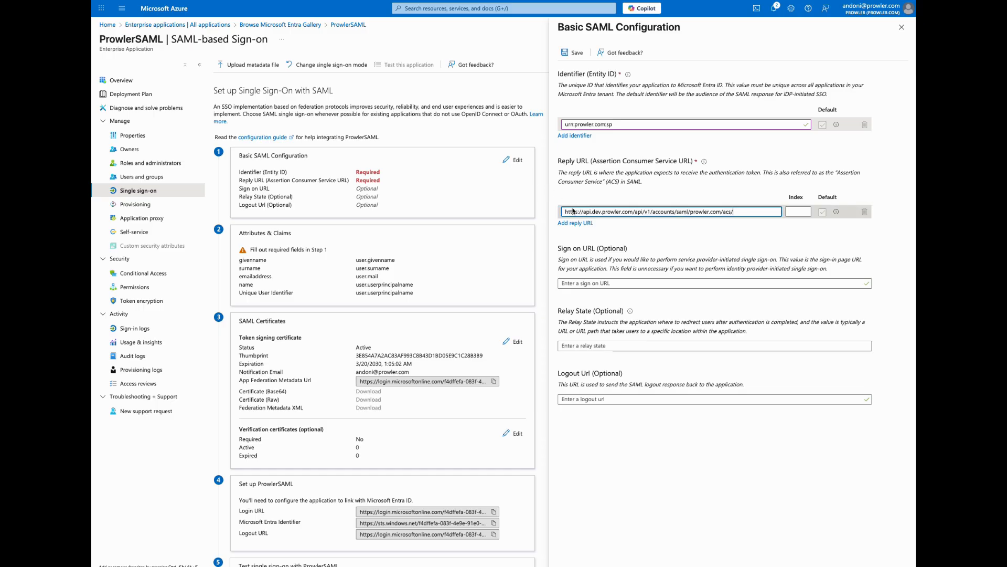
pyautogui.click(574, 54)
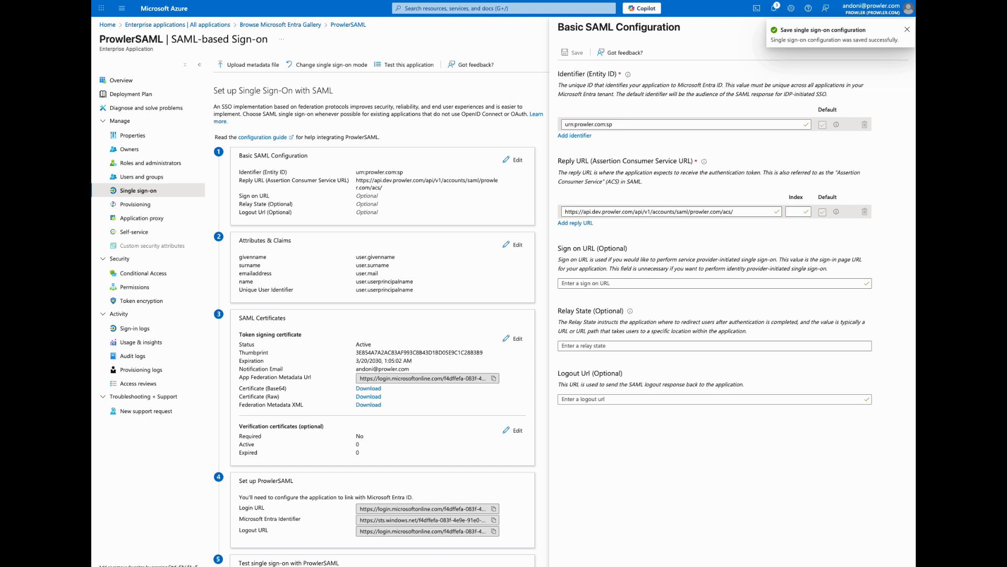
# Add a new claim named userType in the application's Attributes & Claims
pyautogui.scroll(-1, 422, 219)
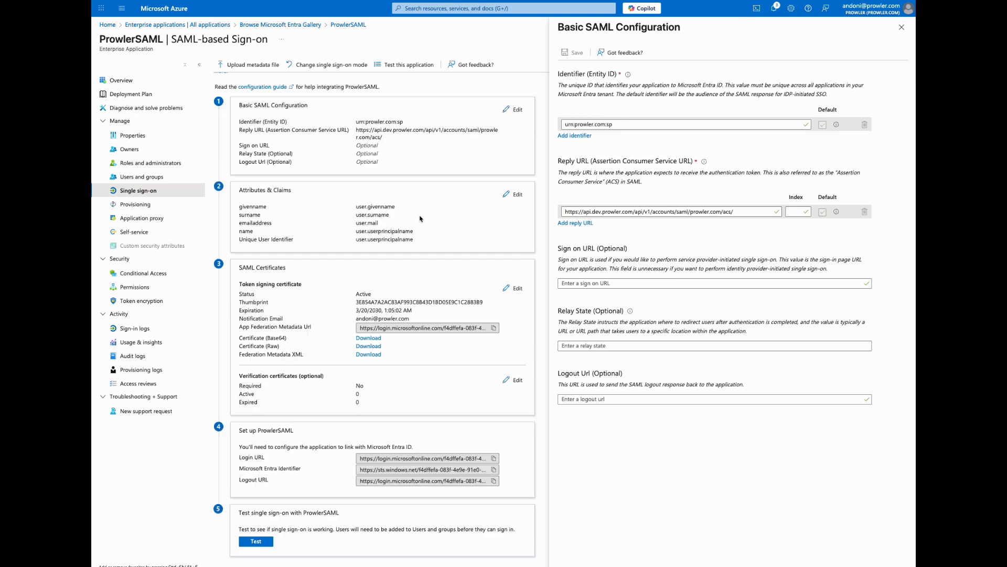
pyautogui.click(517, 195)
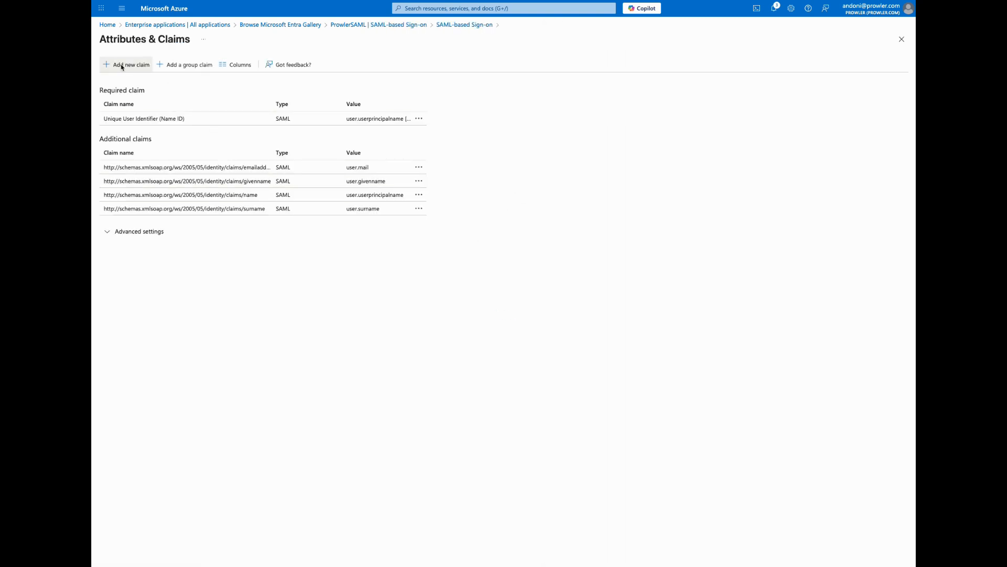
pyautogui.click(123, 65)
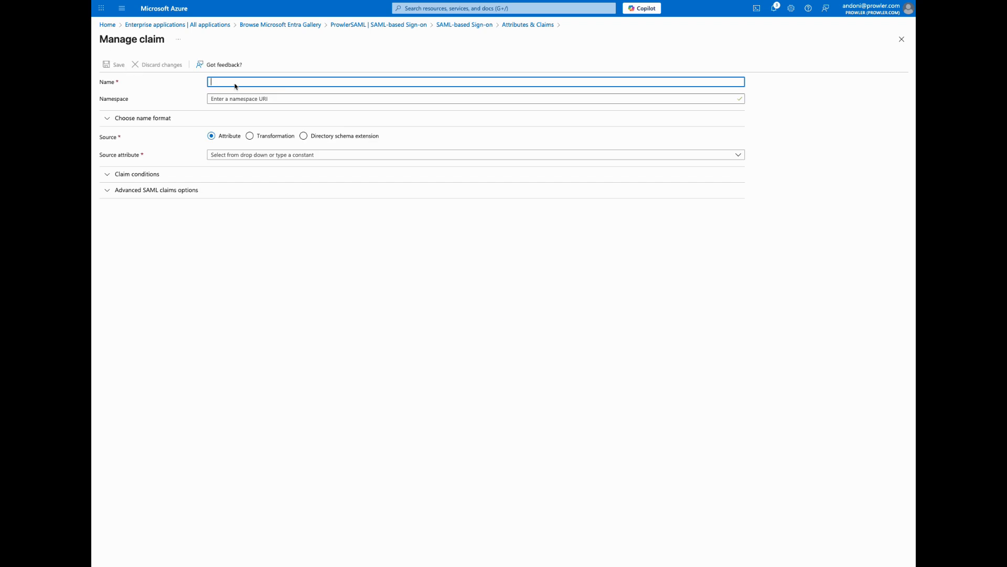
pyautogui.write('userType')
pyautogui.click(224, 155)
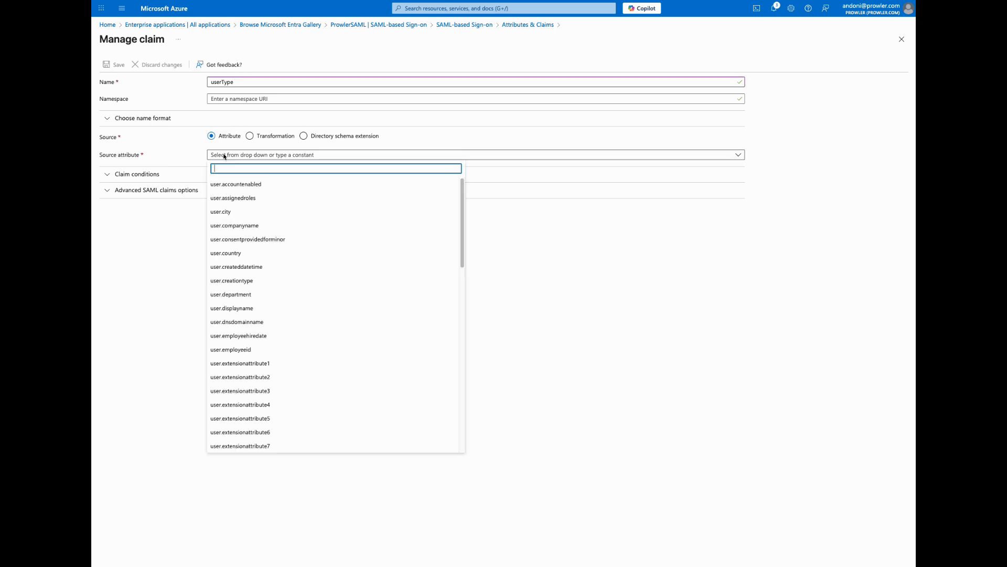
pyautogui.write('<any ')
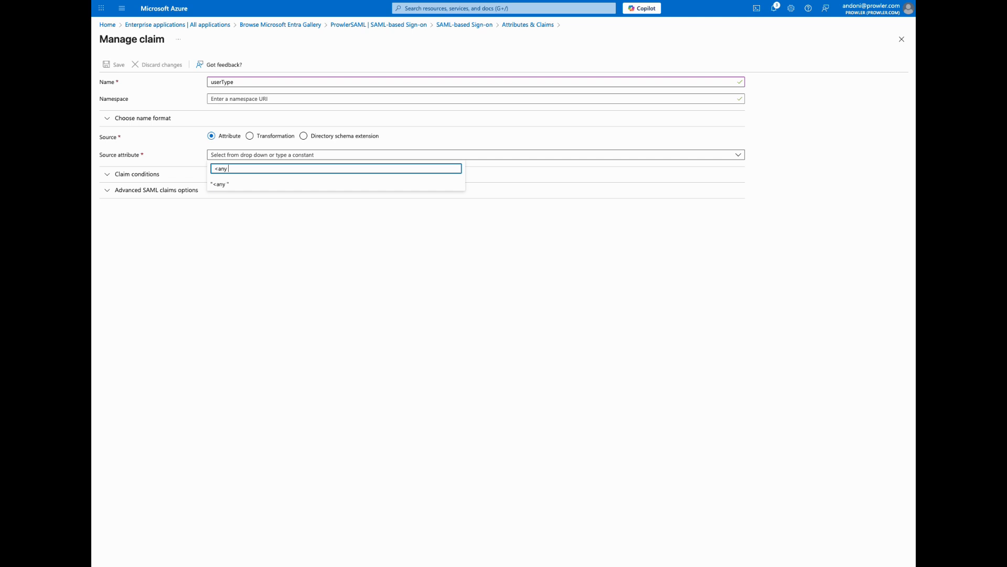
pyautogui.write('default role we want to give>')
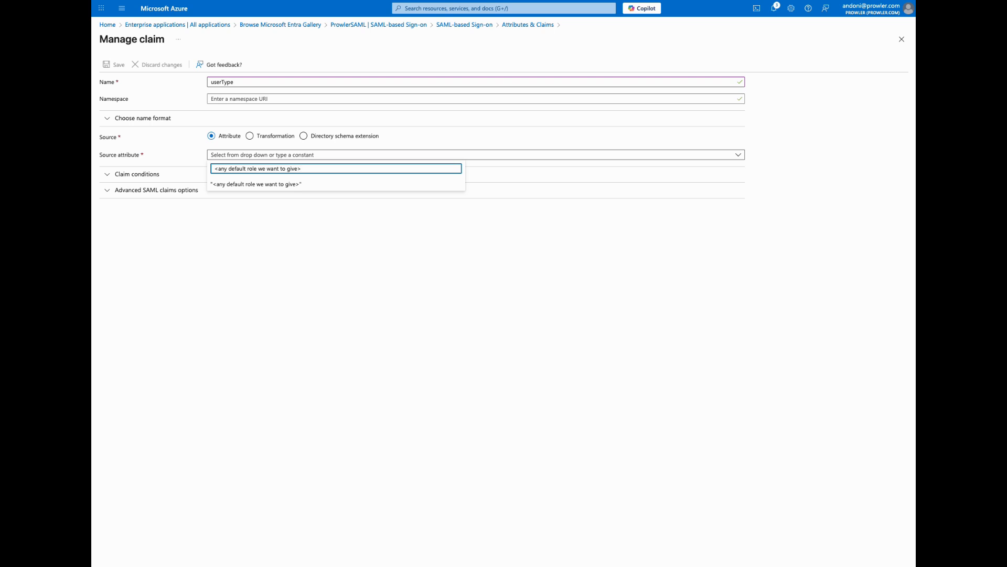
pyautogui.moveTo(309, 168); pyautogui.dragTo(209, 172)
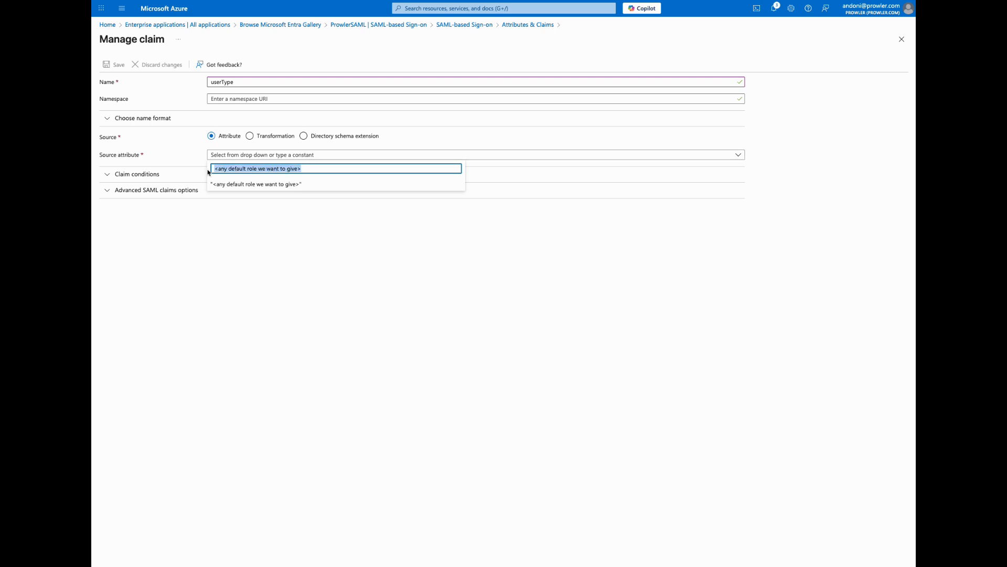
pyautogui.press('BackSpace')
# Set the userType claim's source attribute to the constant "auditor", save the claim and return to the SAML-based sign-on overview
pyautogui.write('auditor')
pyautogui.click(226, 184)
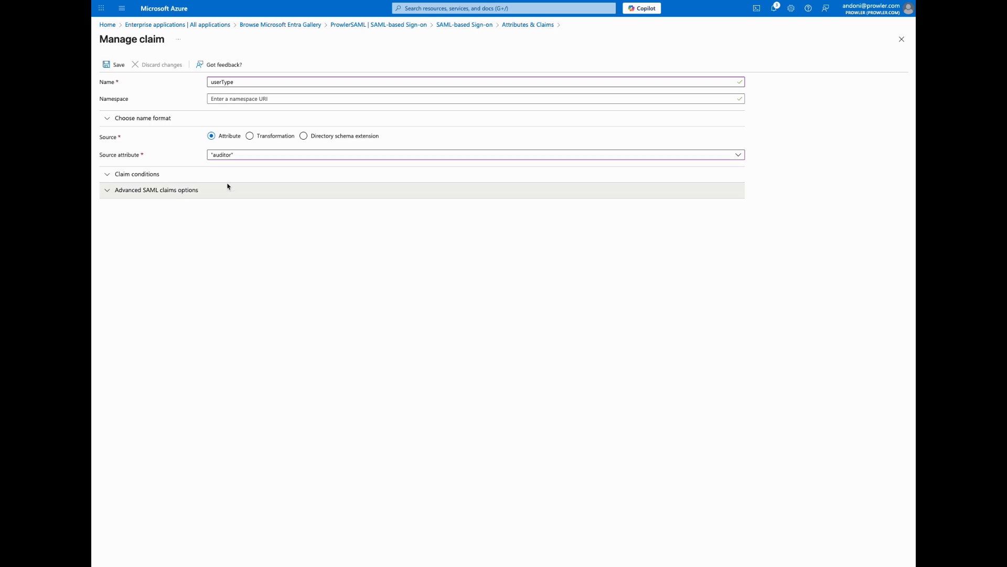
pyautogui.click(115, 68)
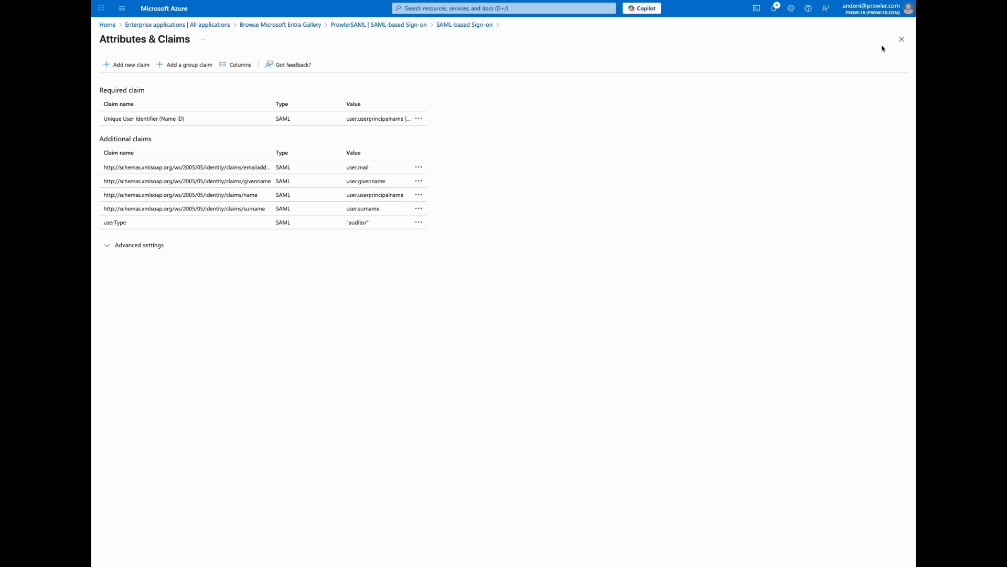
pyautogui.click(901, 40)
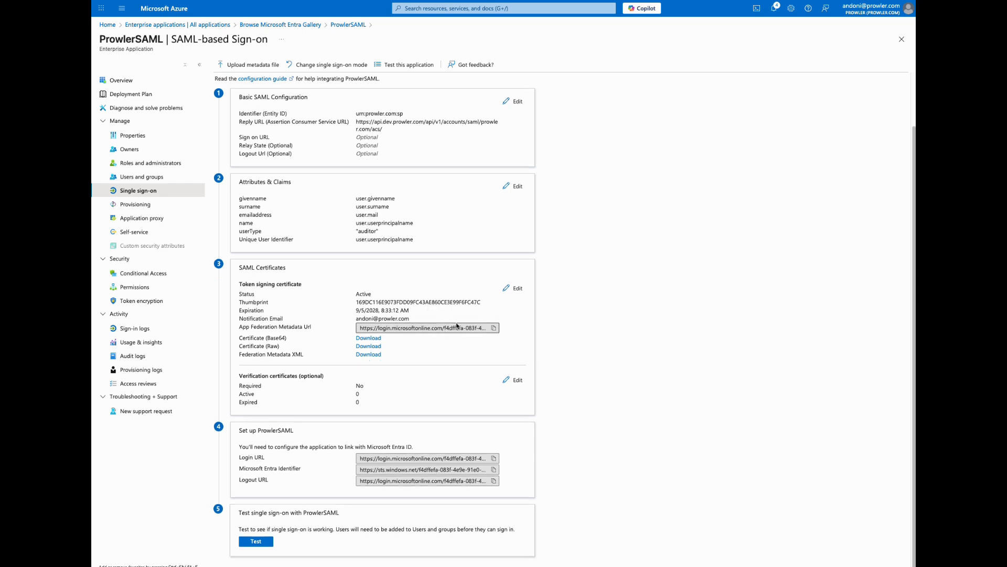
# Copy the App Federation Metadata URL and download the Federation Metadata XML file
pyautogui.click(494, 328)
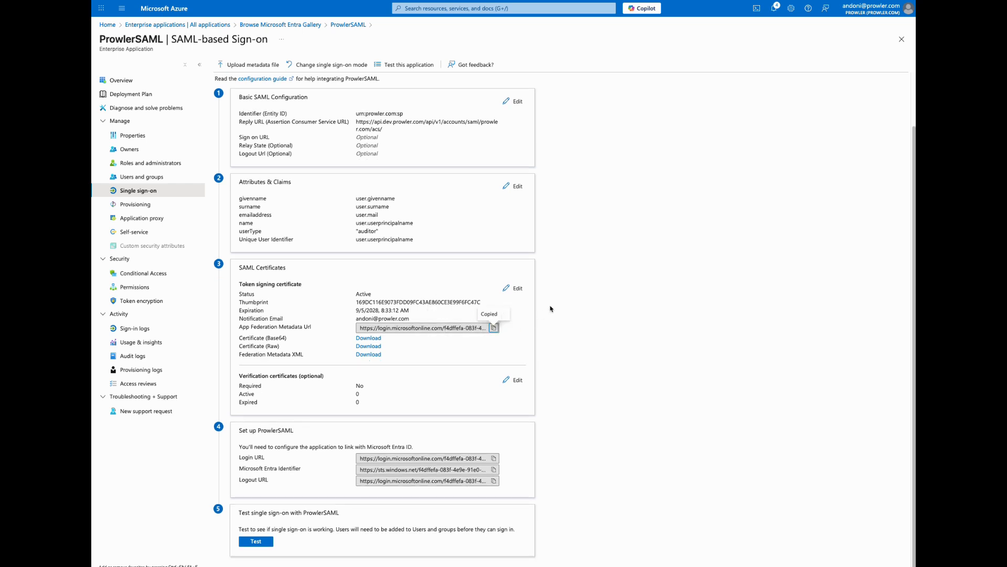
pyautogui.click(368, 355)
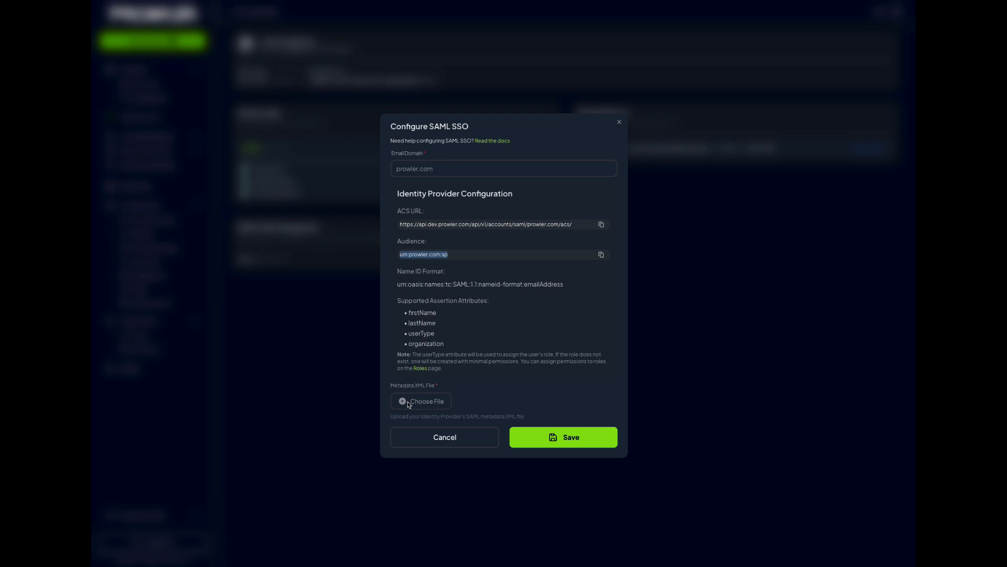
# Upload ProwlerSAML.xml from Downloads as the metadata XML file, save the SAML SSO configuration and check the integration's status
pyautogui.click(409, 402)
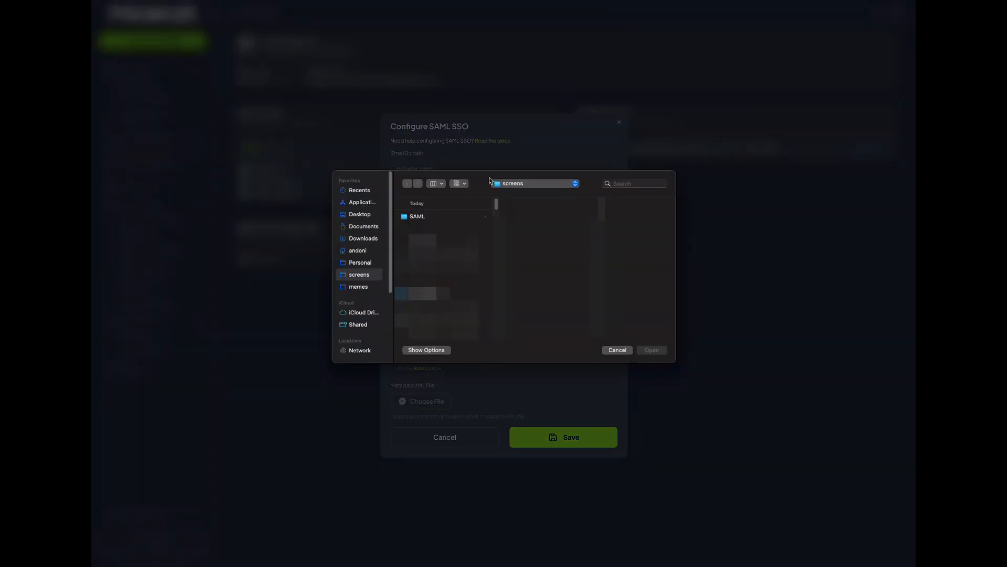
pyautogui.click(360, 243)
pyautogui.click(425, 217)
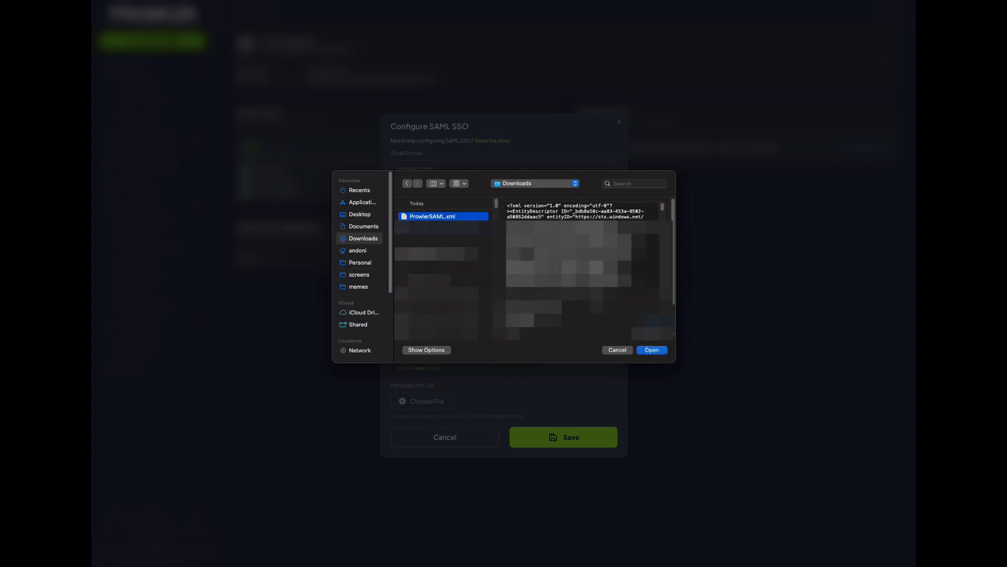
pyautogui.click(652, 349)
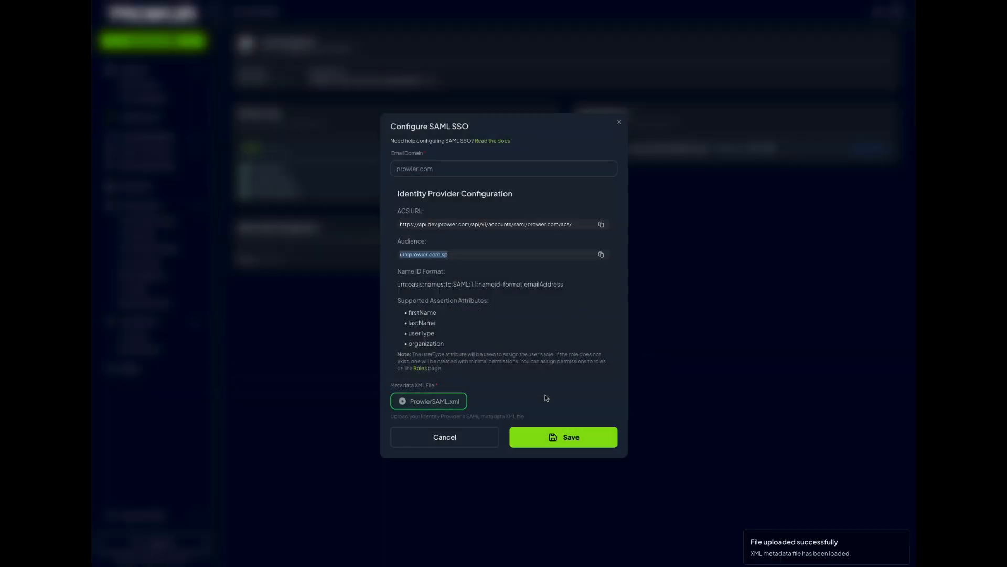
pyautogui.click(563, 415)
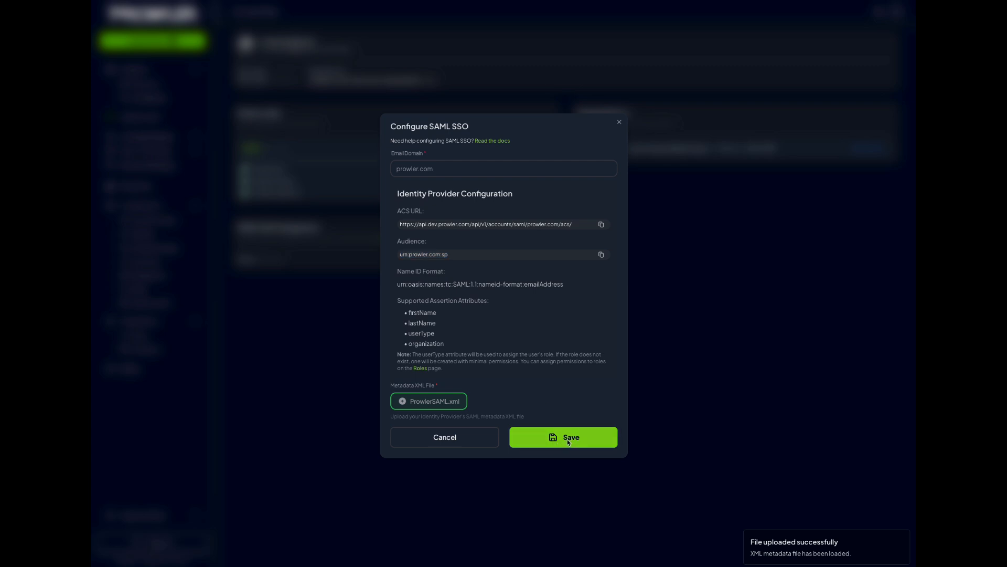
pyautogui.click(567, 441)
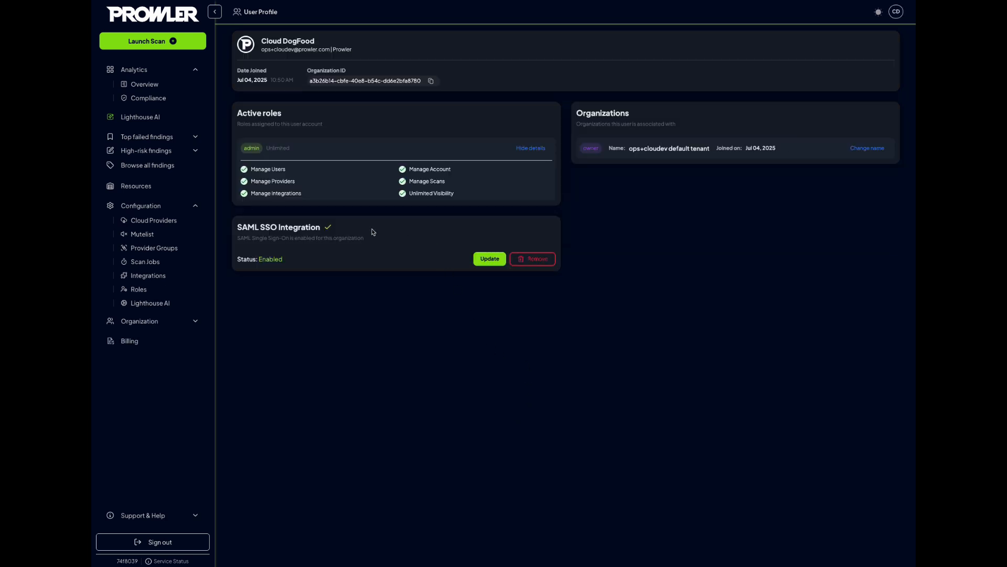
pyautogui.moveTo(237, 261); pyautogui.dragTo(292, 264)
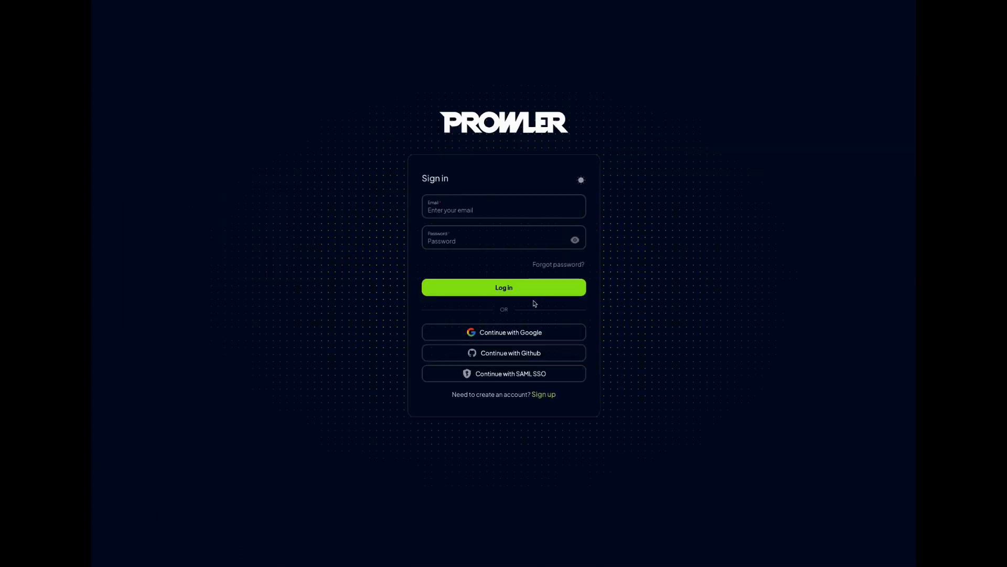
# Start a SAML SSO sign-in to Prowler with the account's e-mail address
pyautogui.click(515, 374)
pyautogui.click(471, 250)
pyautogui.click(494, 270)
pyautogui.click(503, 294)
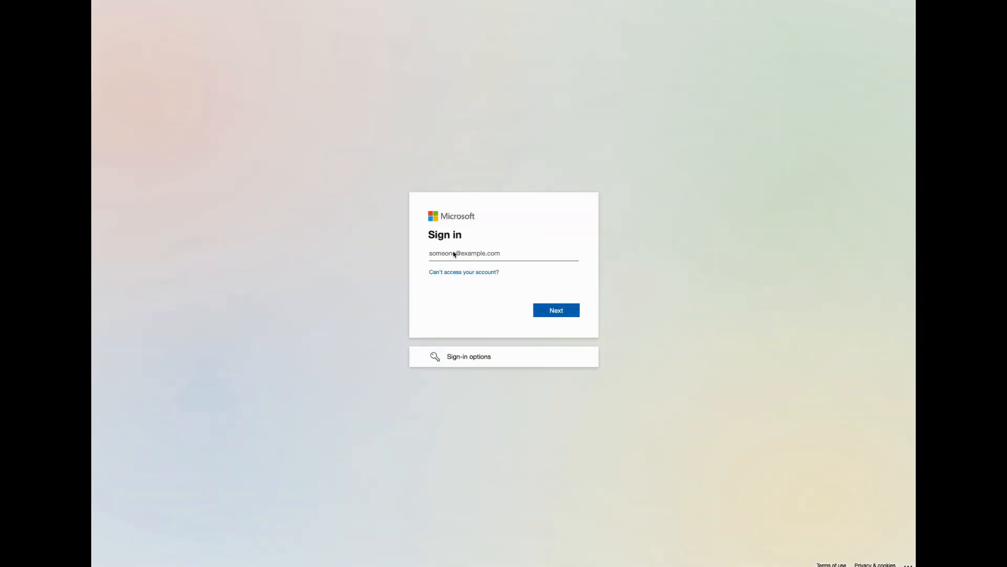
# Enter the account's e-mail address on the Microsoft sign-in page and continue to the password prompt
pyautogui.click(556, 312)
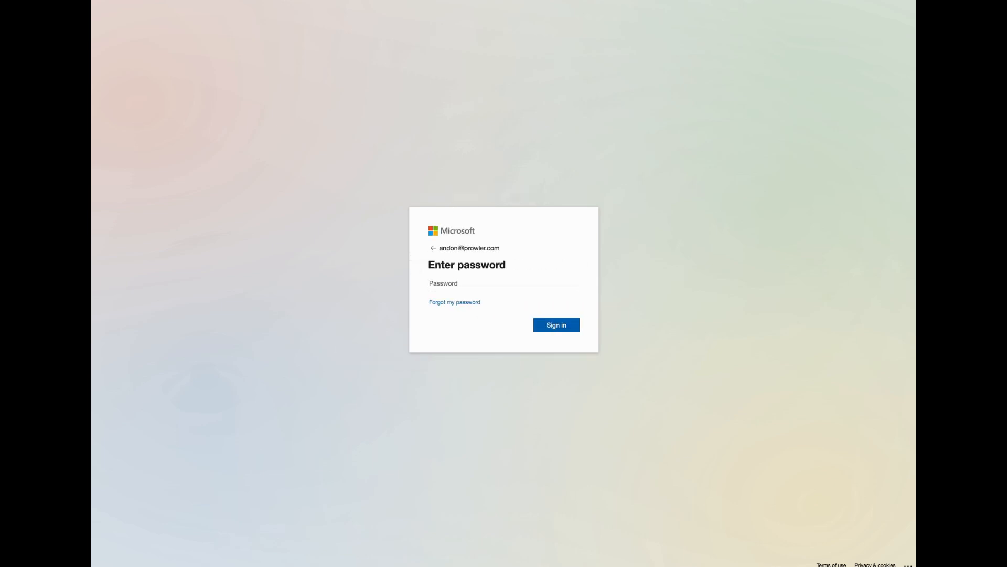
# Enter the account password, sign in to Microsoft and decline to stay signed in
pyautogui.click(462, 287)
pyautogui.hotkey('ctrl', 'v')
pyautogui.click(569, 327)
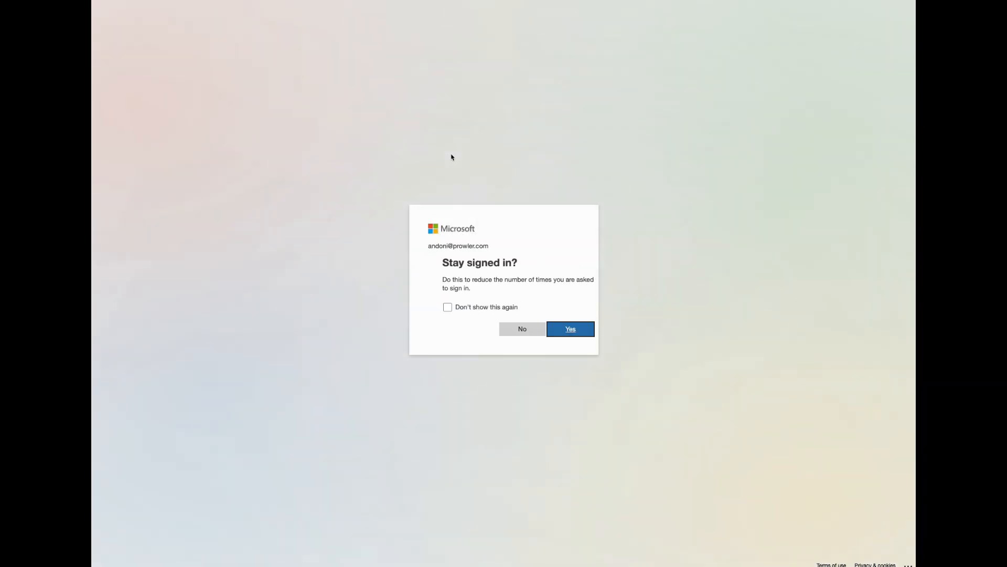
pyautogui.click(505, 329)
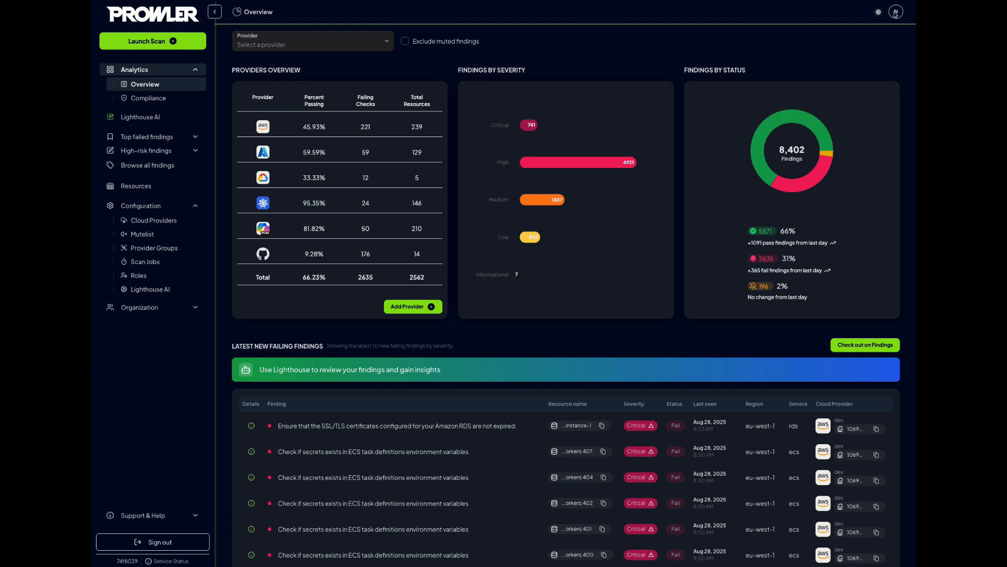
# Check which account is signed in to Prowler in the profile details and close them
pyautogui.click(896, 12)
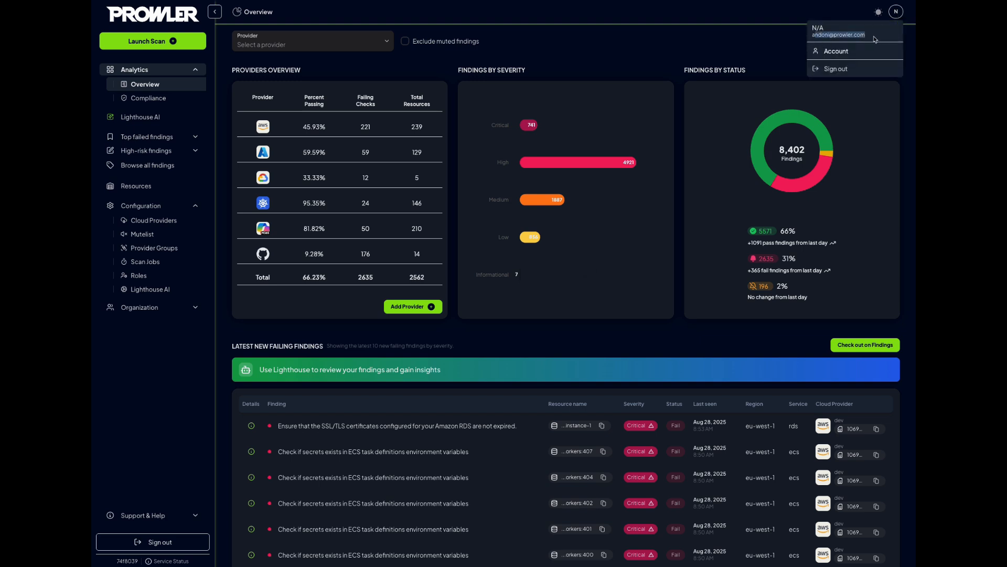
pyautogui.click(701, 55)
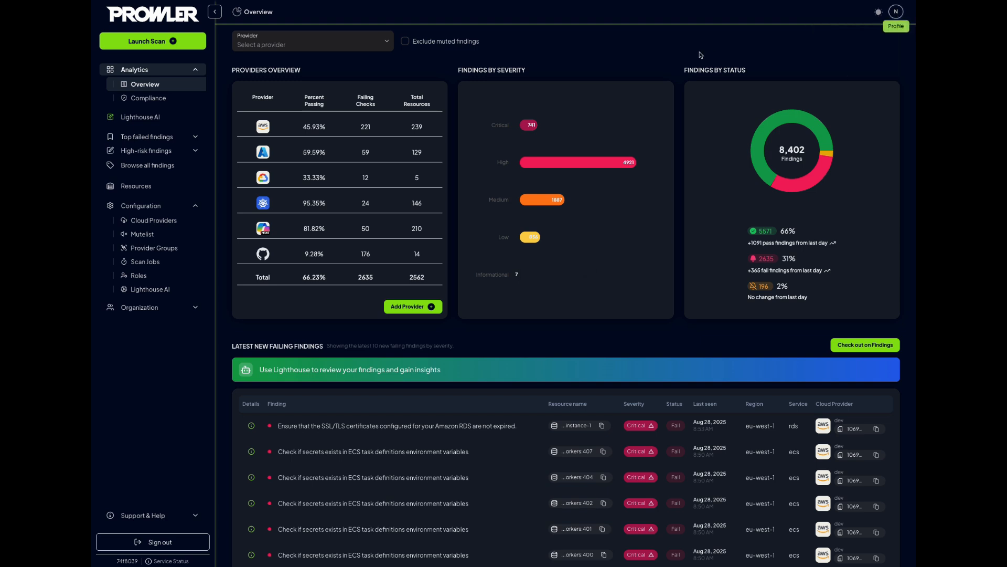